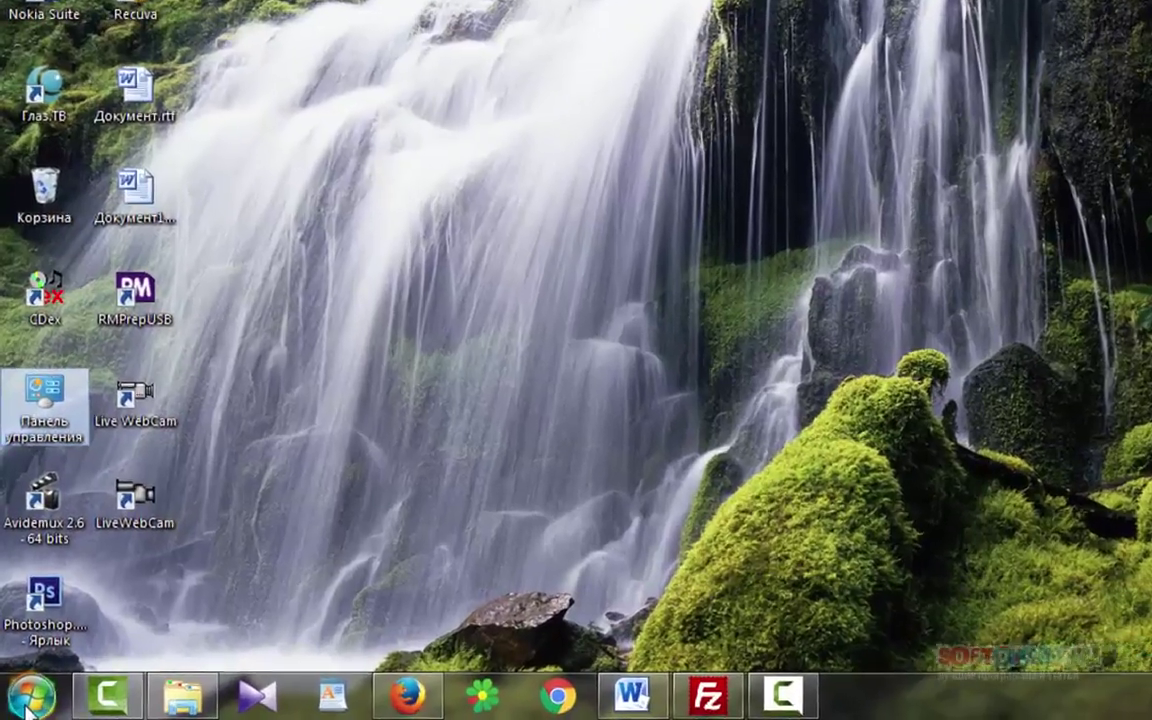
key(super)
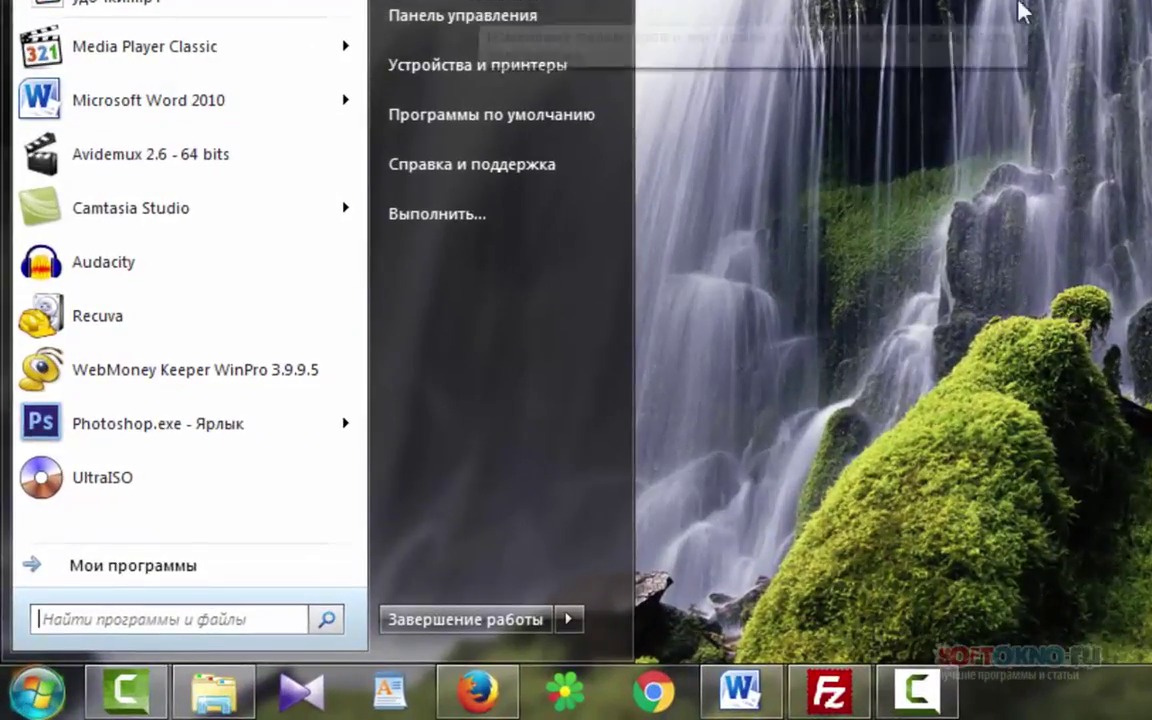
key(super+e)
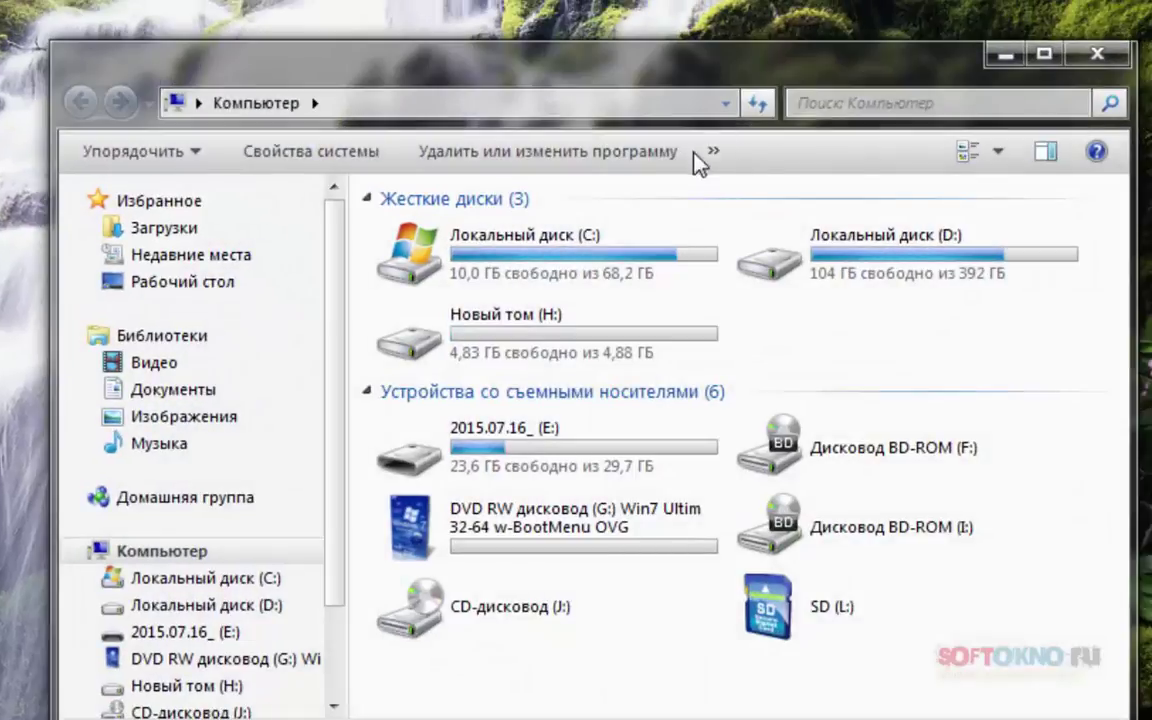
click(713, 151)
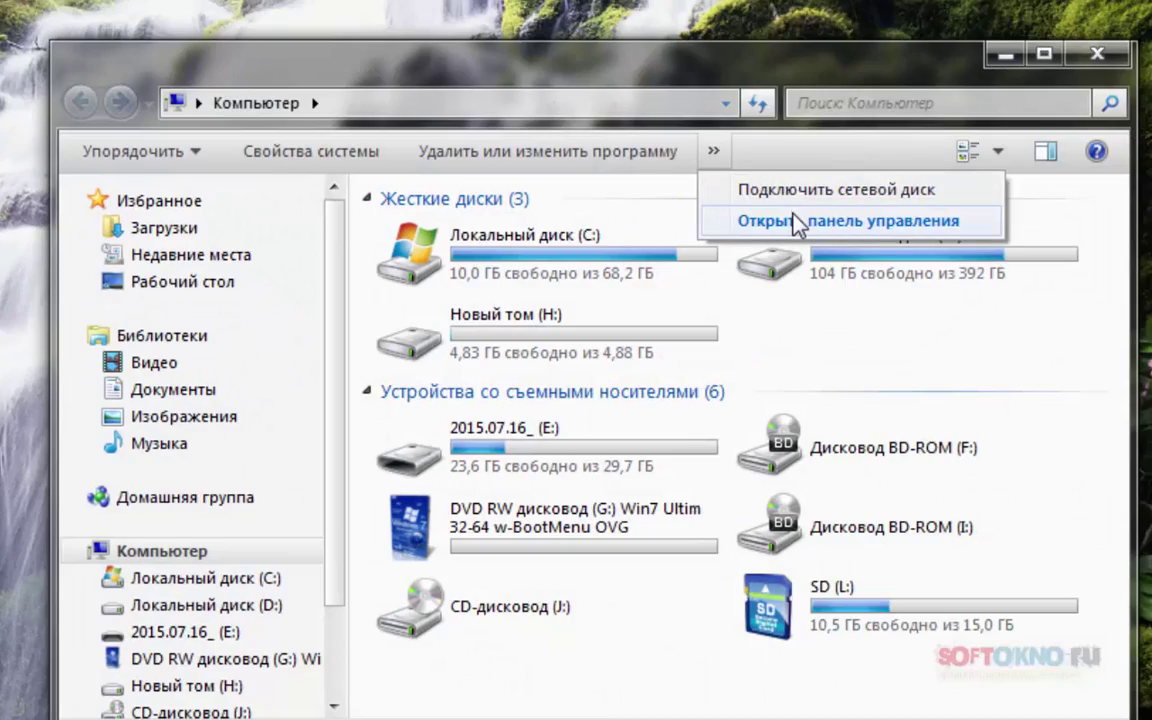
click(1005, 54)
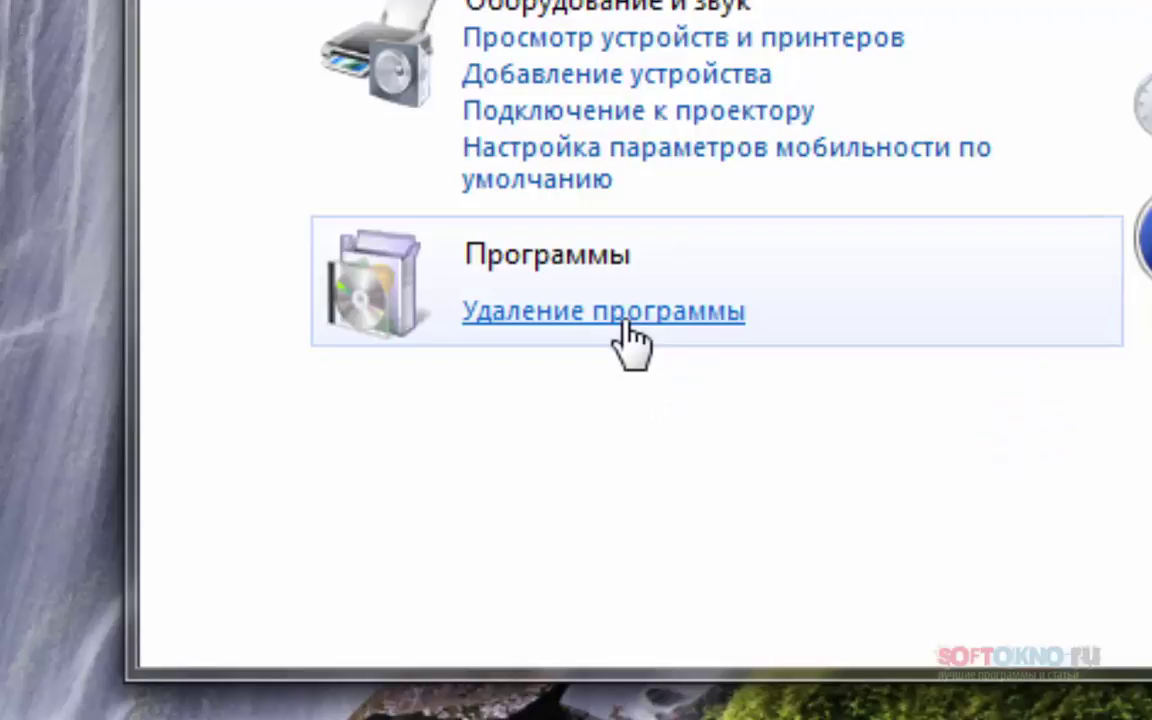
Uninstall Movavi Видео Конвертер 11 from Control Panel's list of installed programs and close its uninstaller
click(625, 330)
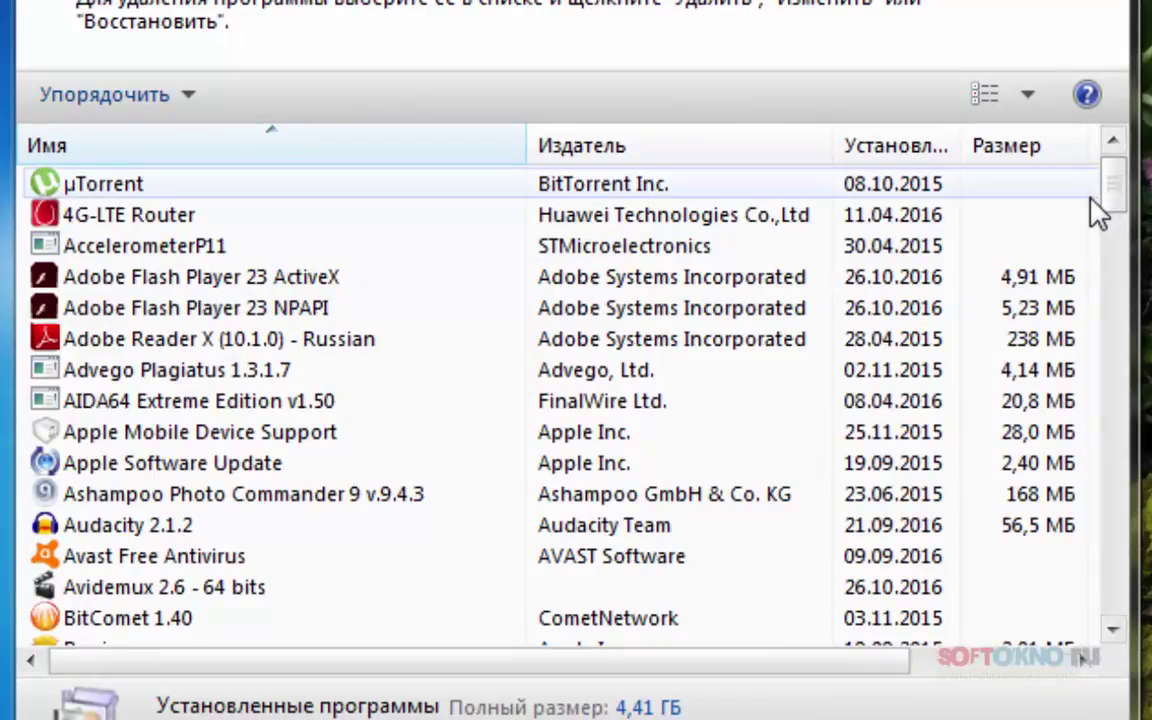
drag(1106, 200, 1041, 458)
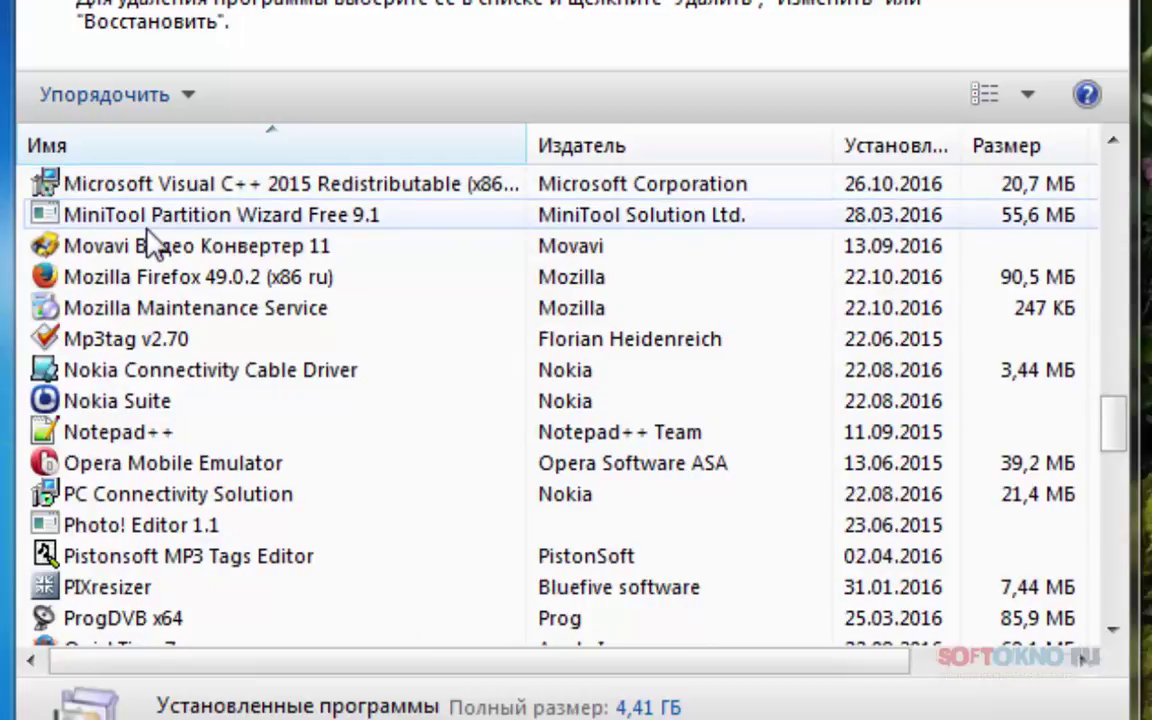
click(203, 250)
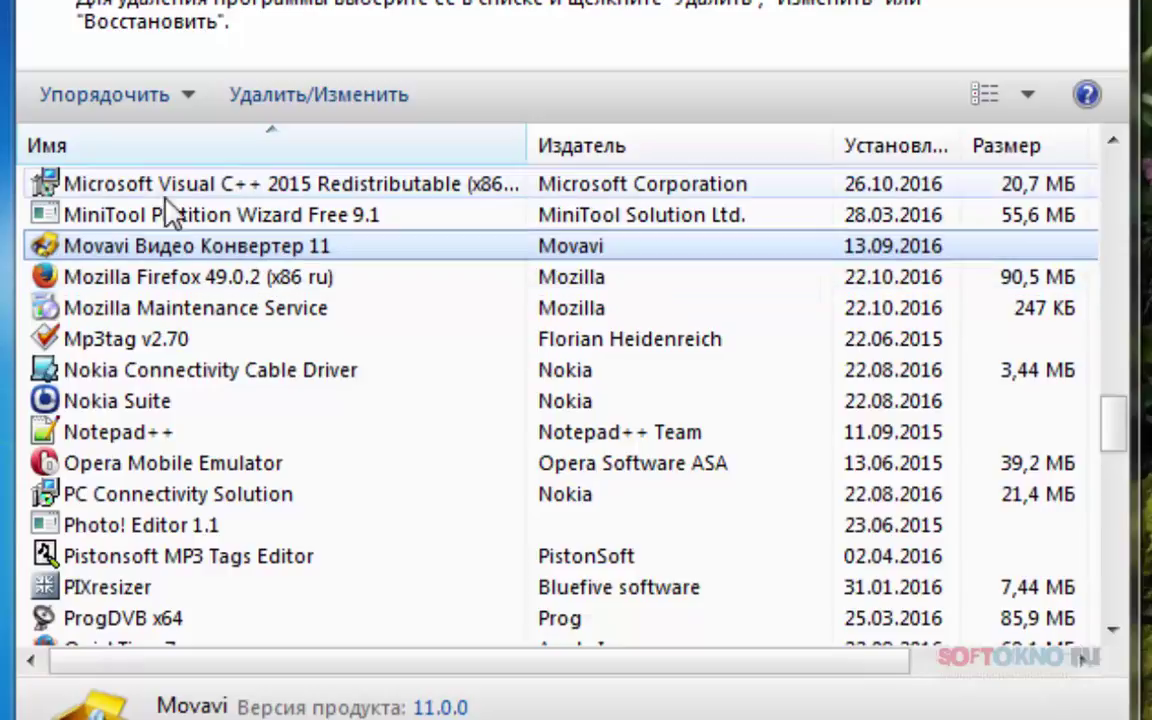
right_click(162, 250)
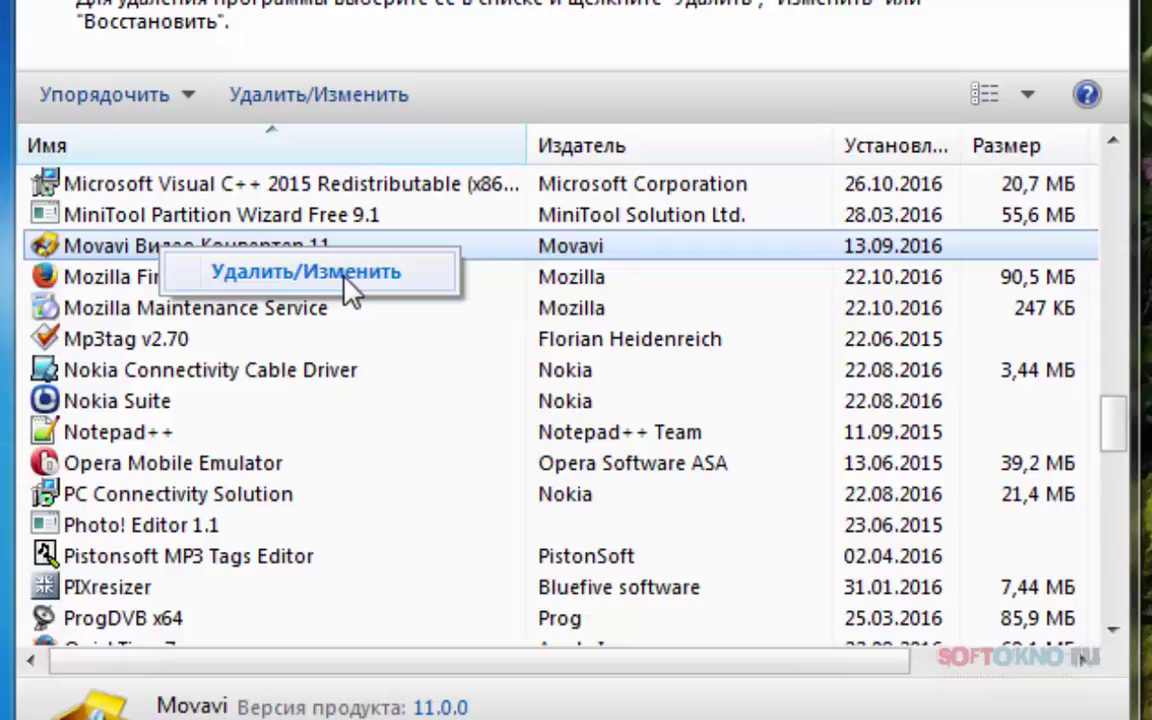
click(350, 287)
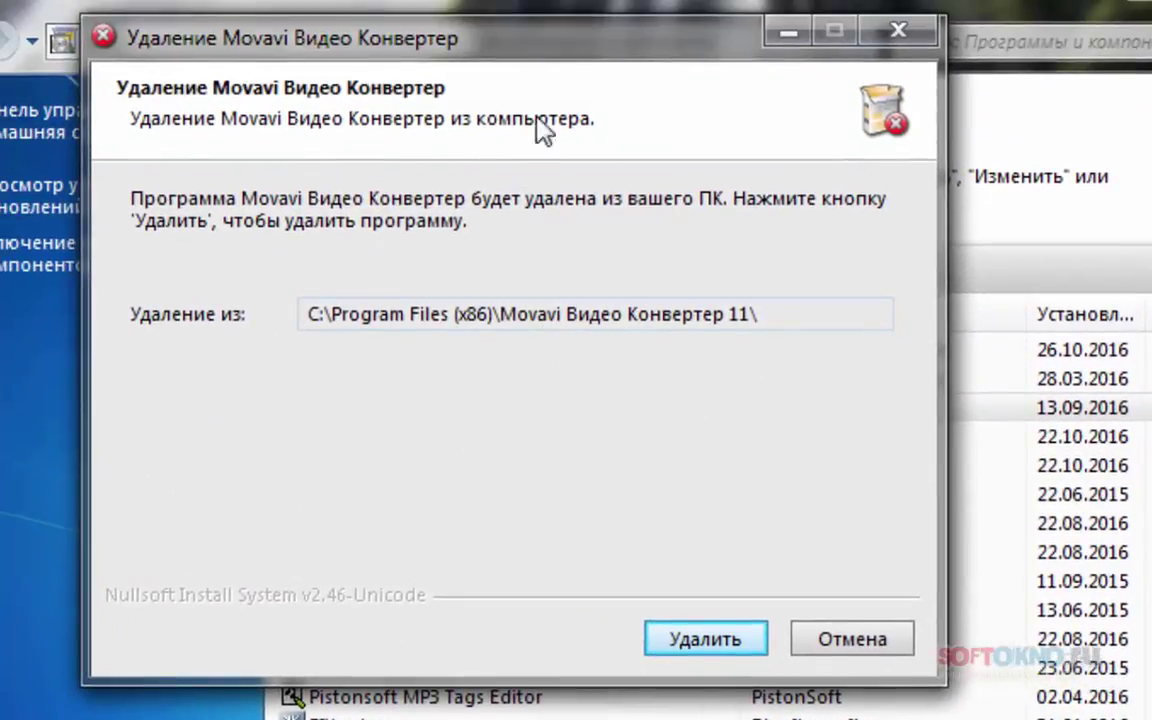
click(705, 640)
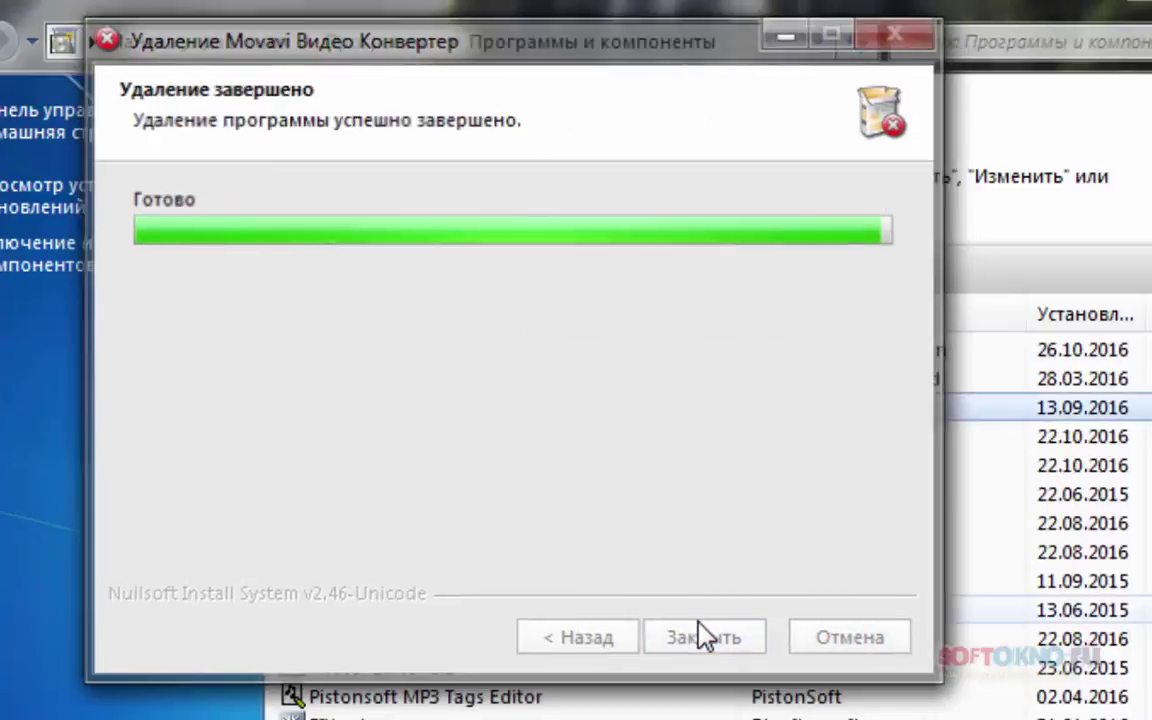
click(705, 640)
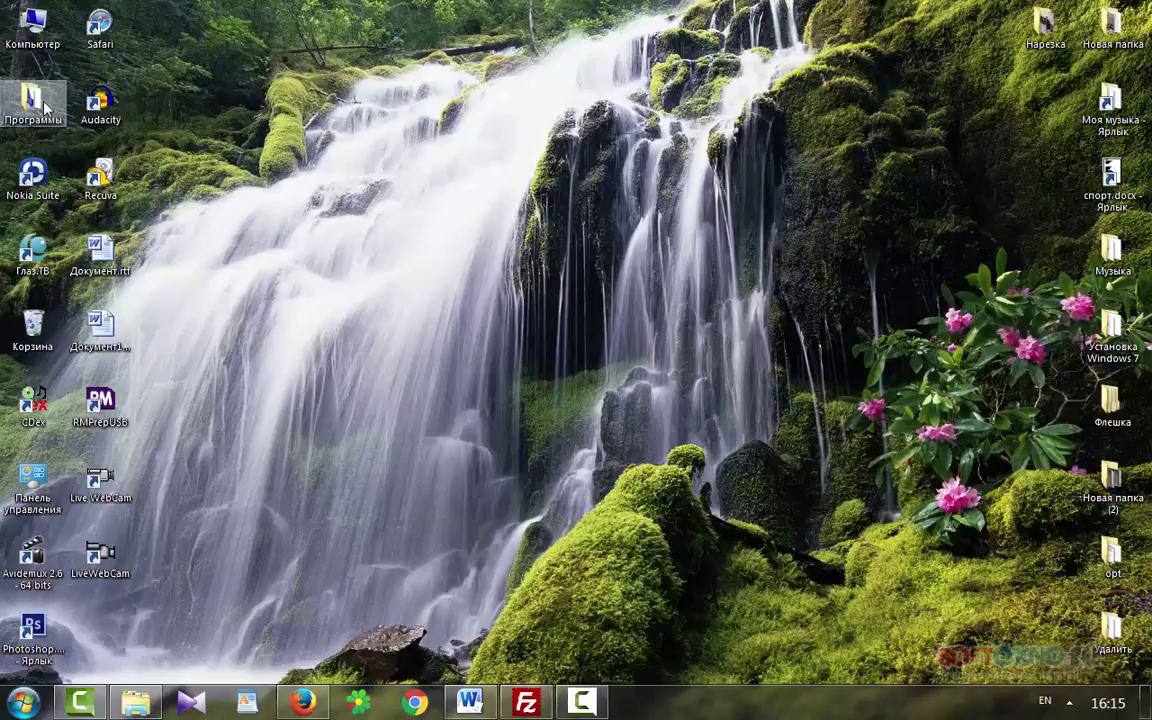
Switch to CCleaner by launching it from its folder among all installed programs
mouse_move(44, 107)
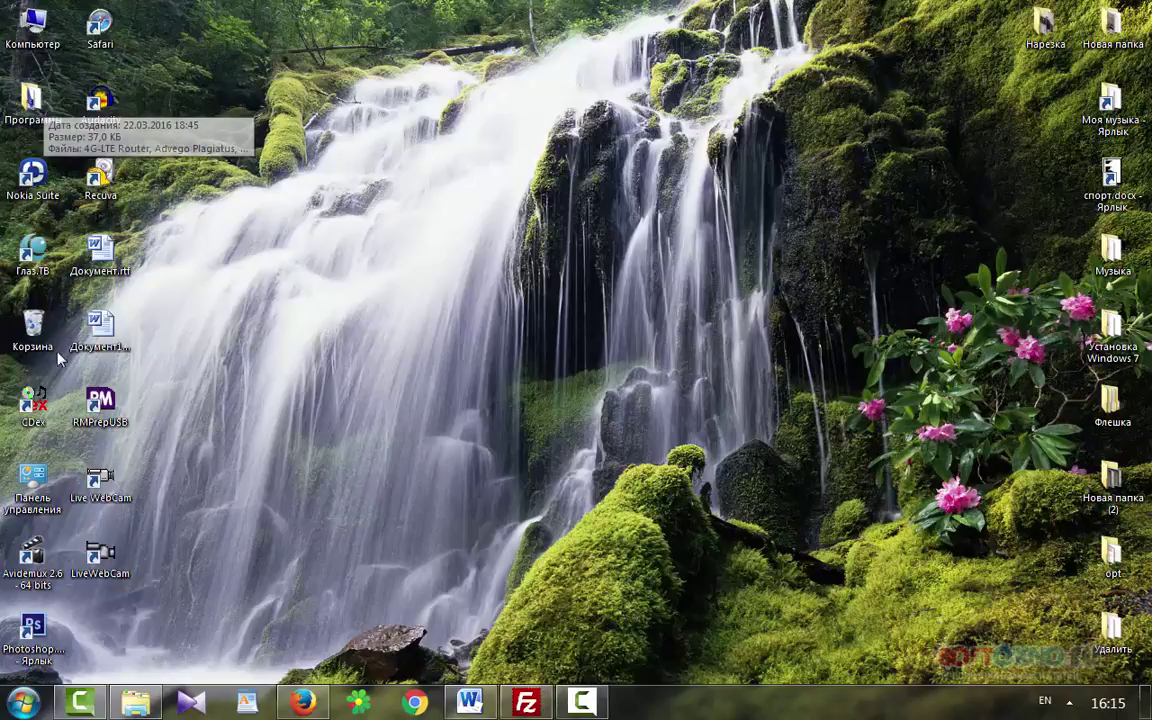
key(super)
click(79, 622)
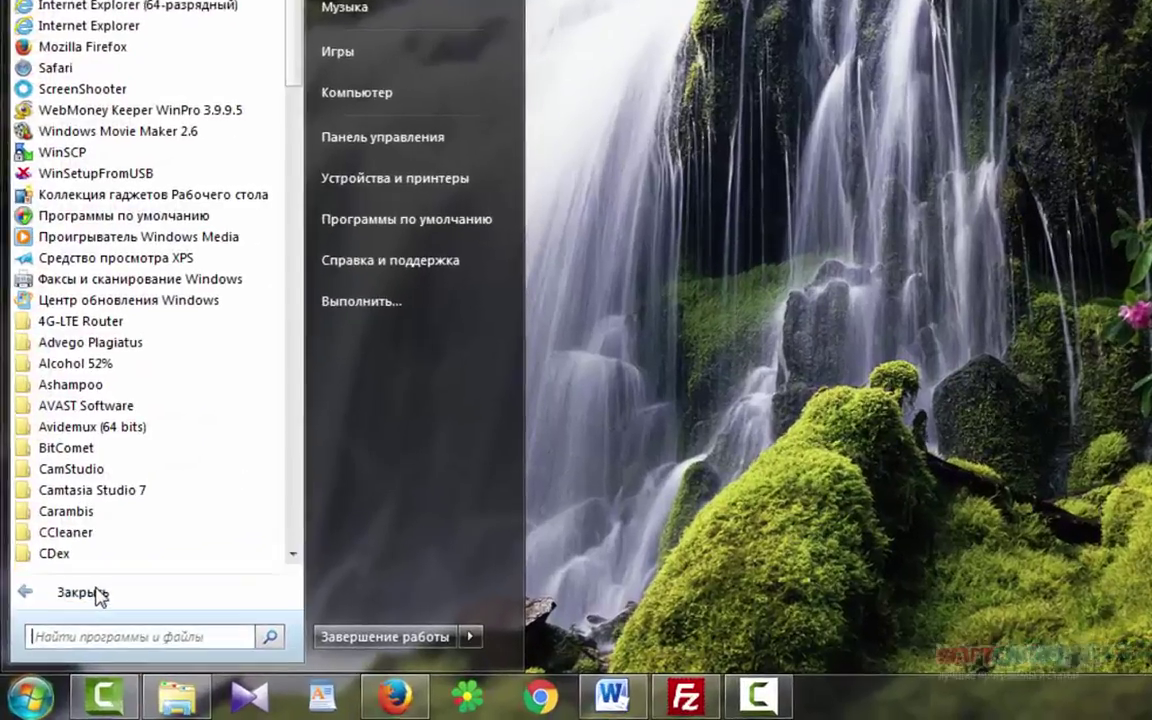
scroll(149, 459, down, 2)
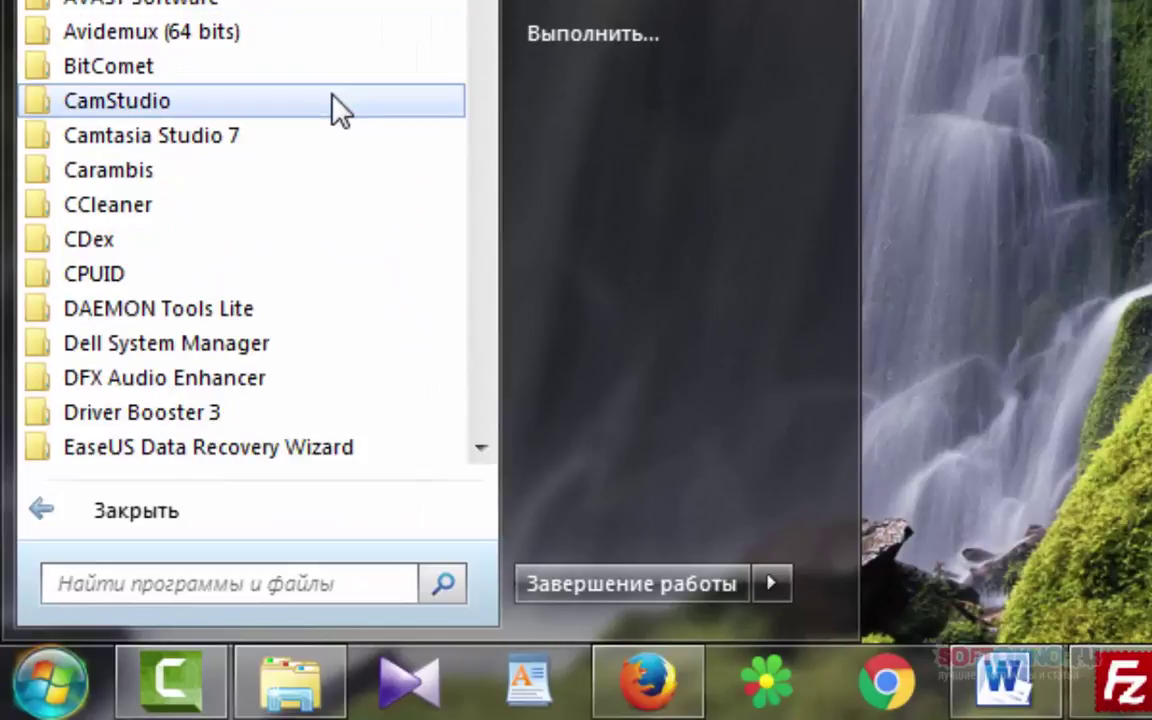
click(249, 219)
click(195, 276)
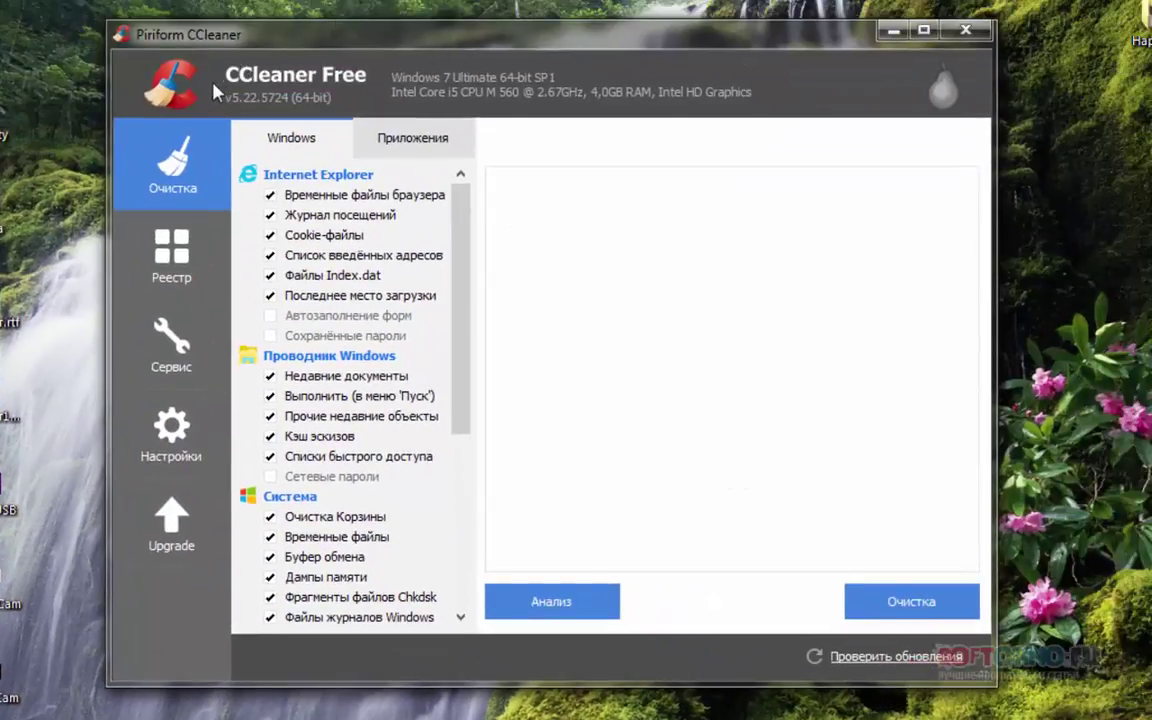
Open the program removal list in CCleaner's Сервис section and select Short-TV 3.2
click(171, 345)
click(199, 177)
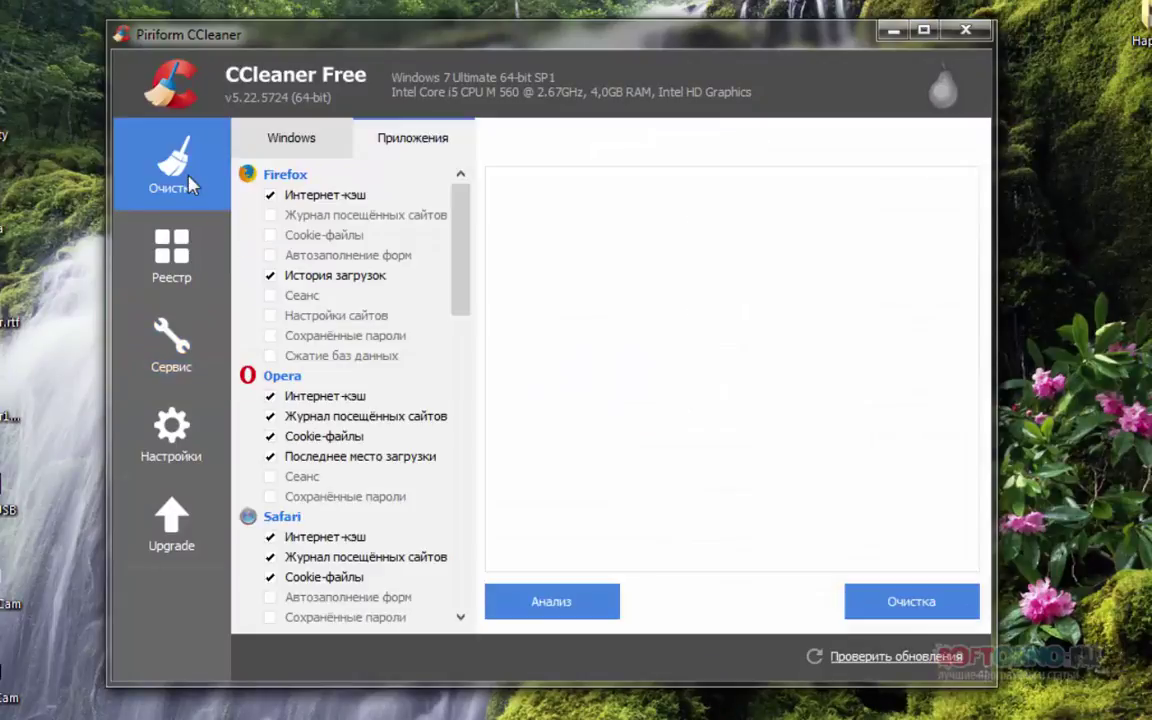
click(157, 366)
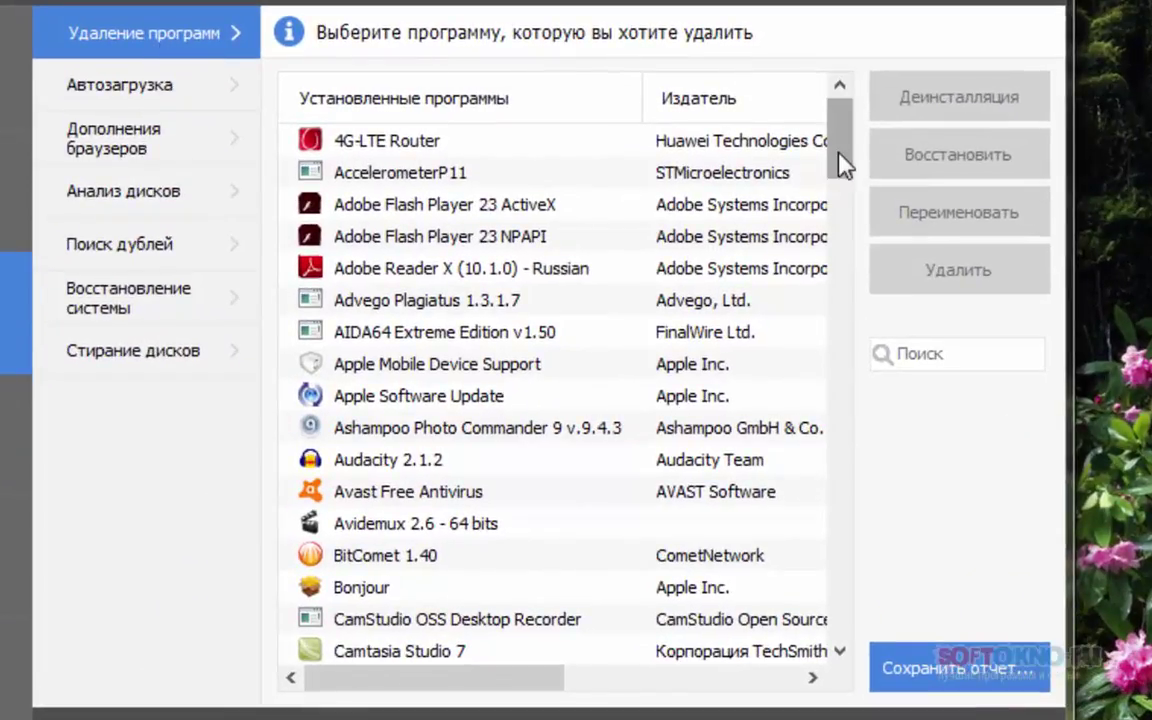
drag(841, 159, 862, 118)
drag(848, 147, 854, 492)
click(378, 330)
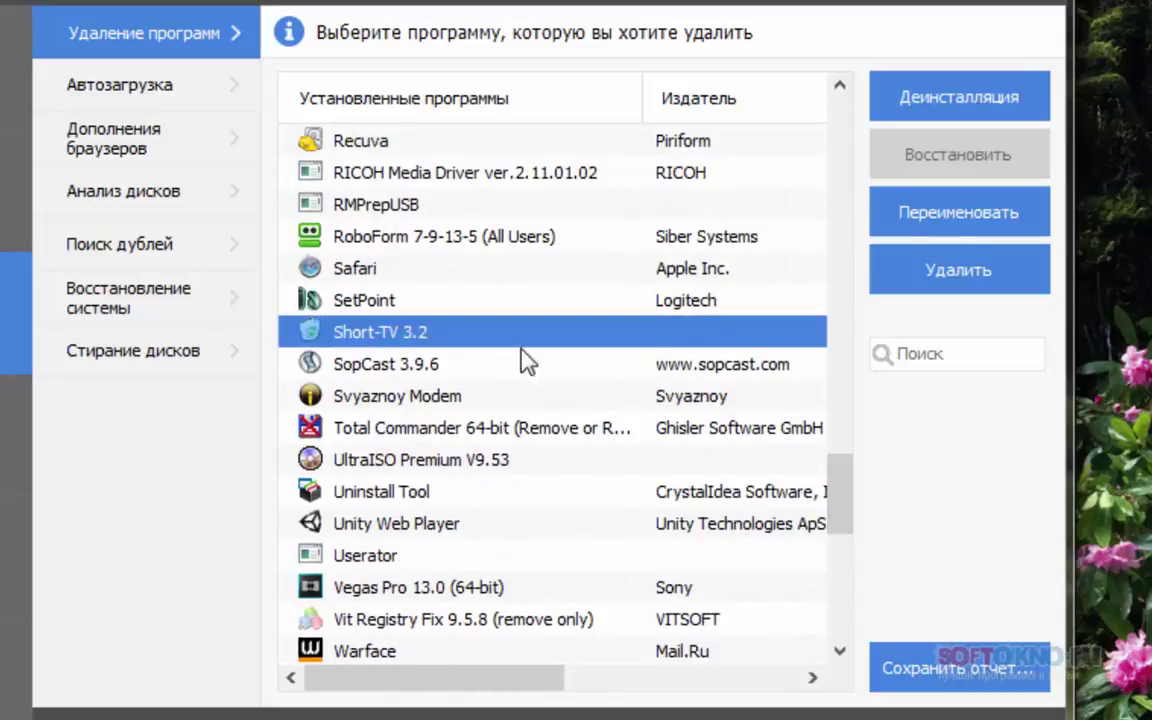
Find Vegas Pro 13.0 (64-bit) in the program list, run its uninstallation and confirm the removal
scroll(650, 350, up, 2)
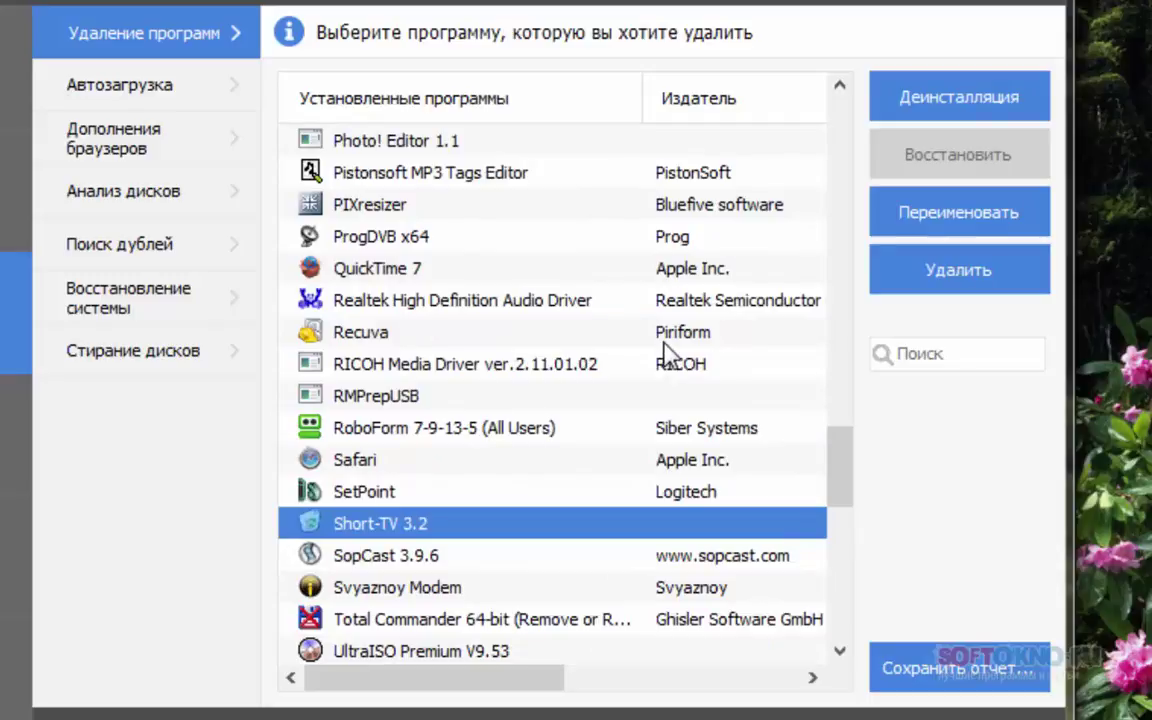
scroll(705, 330, up, 2)
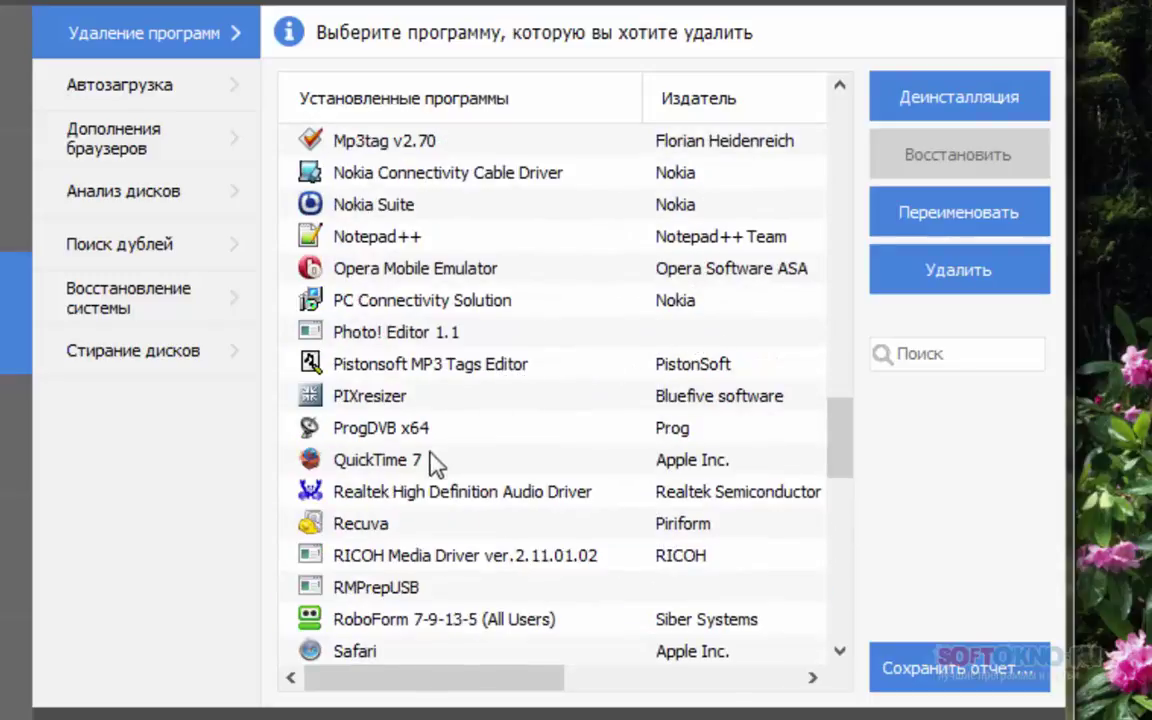
scroll(430, 480, up, 1)
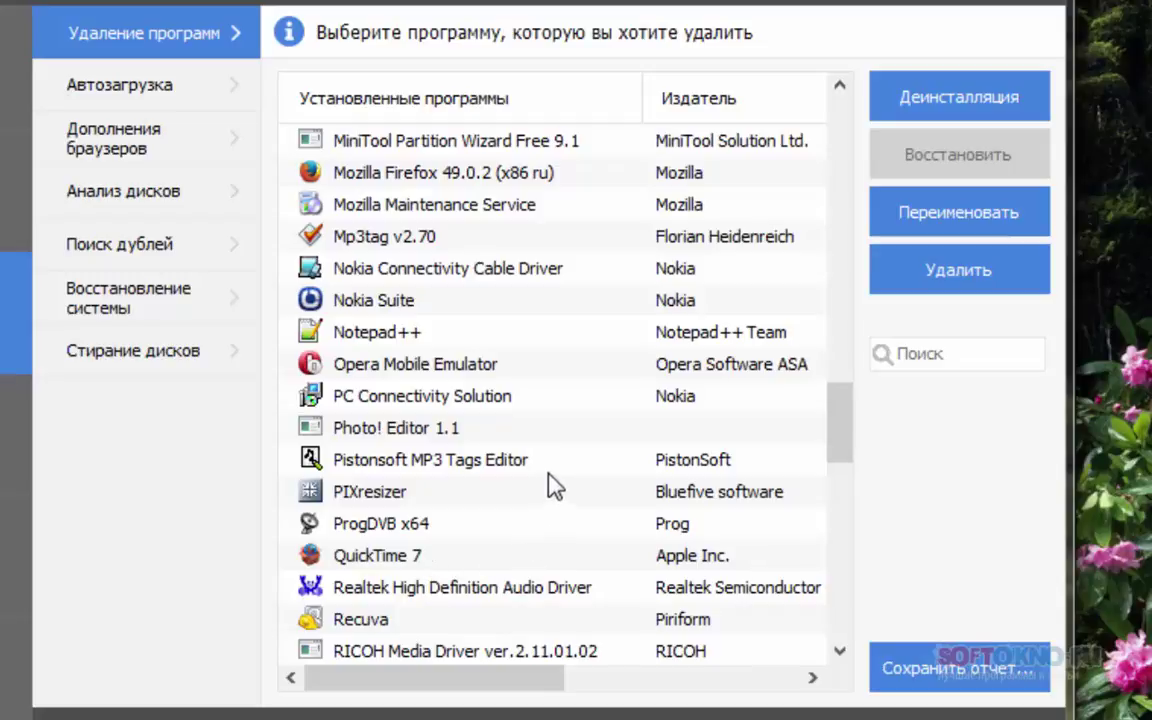
scroll(555, 485, up, 1)
scroll(551, 455, down, 3)
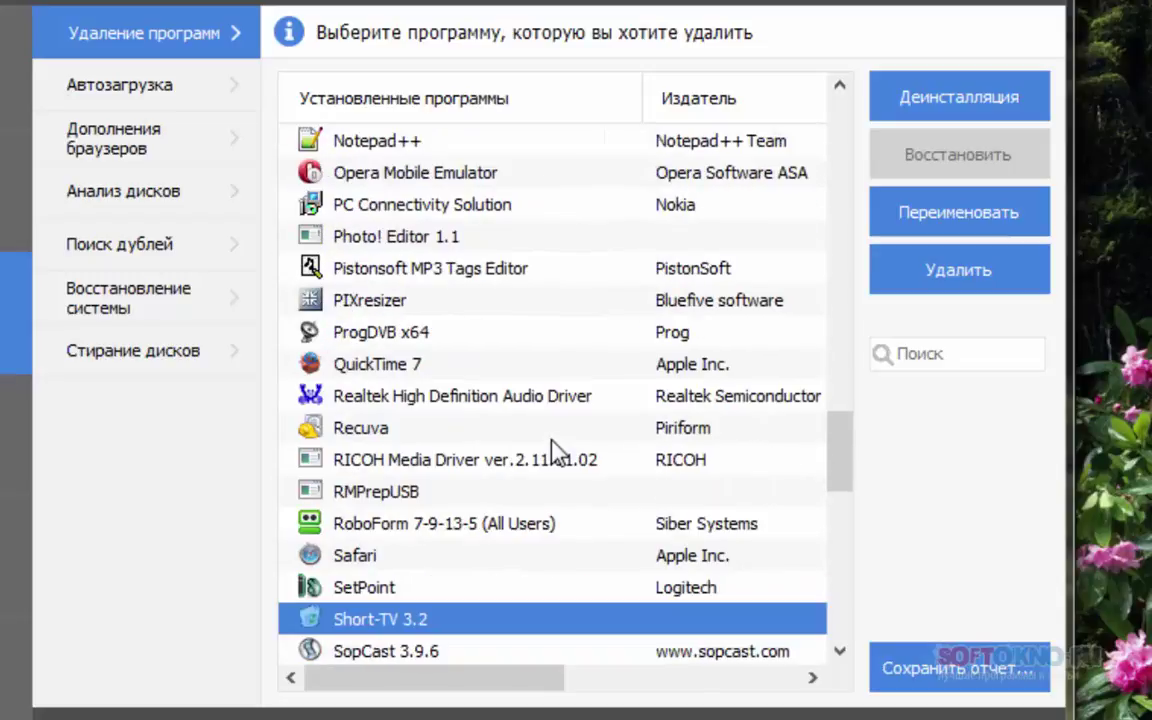
scroll(550, 450, down, 2)
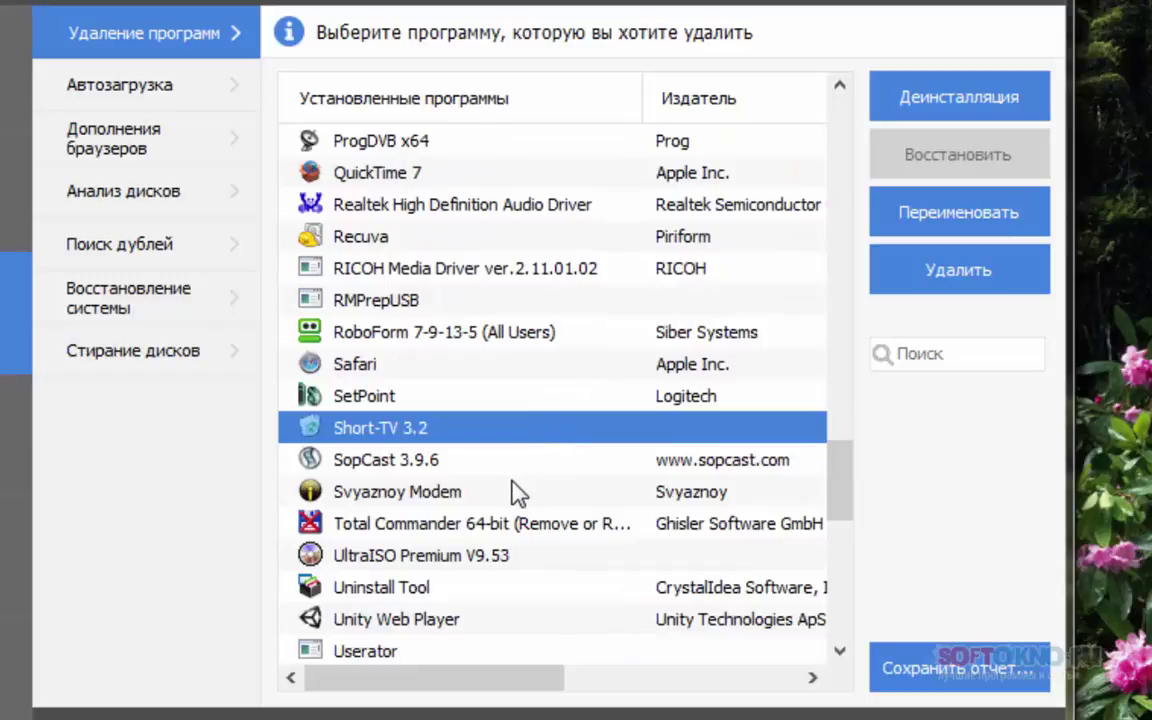
scroll(540, 478, down, 2)
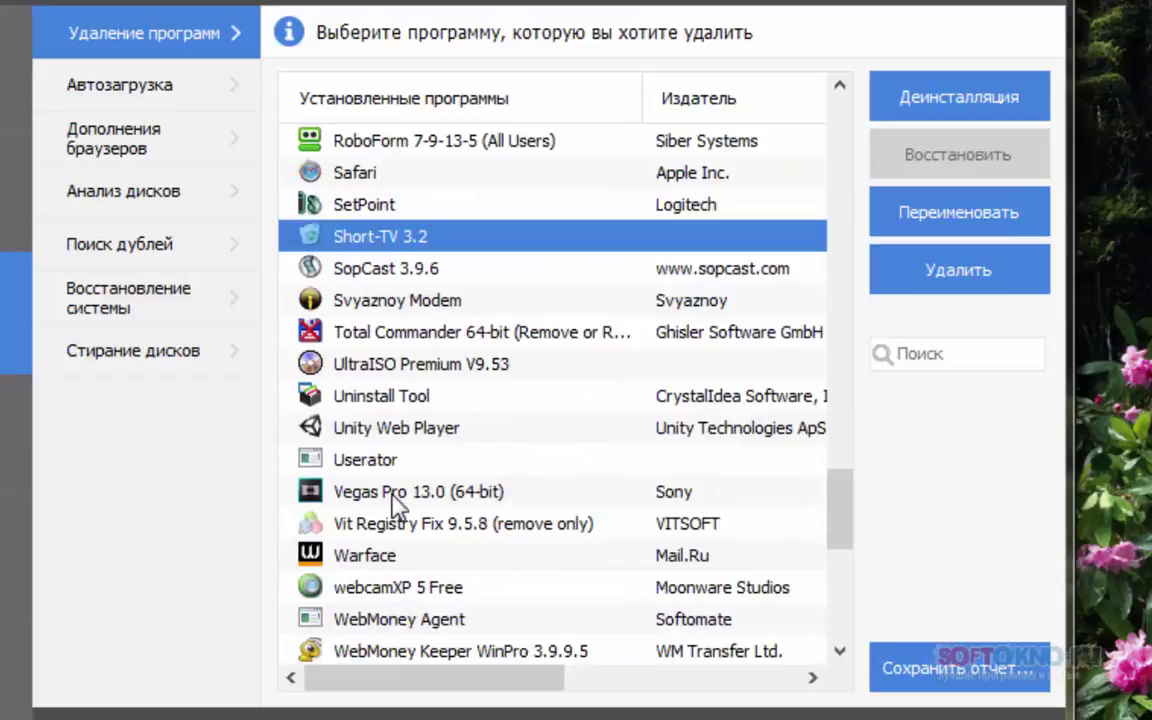
click(393, 495)
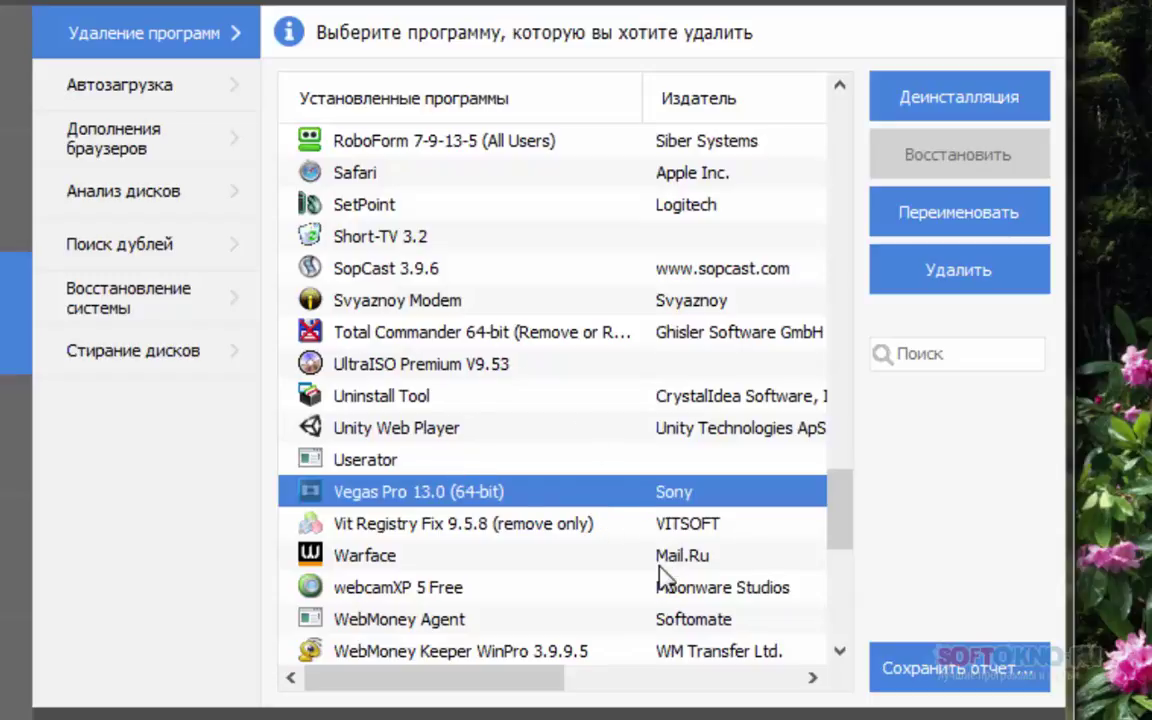
click(958, 97)
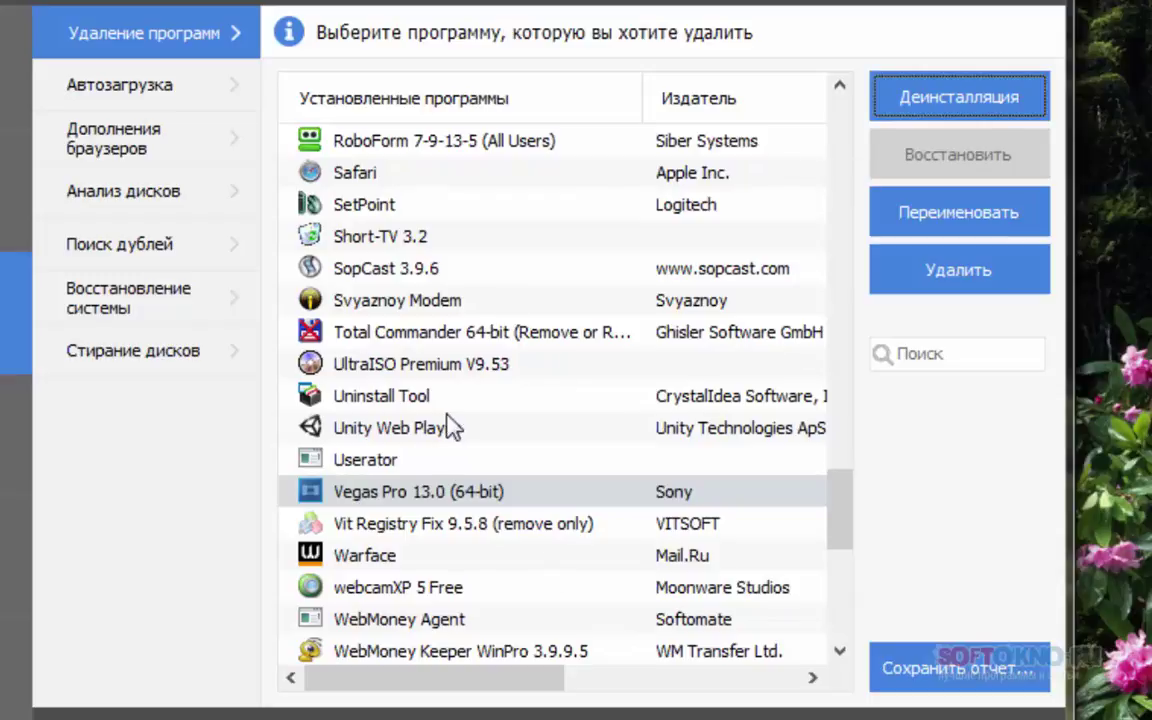
click(355, 496)
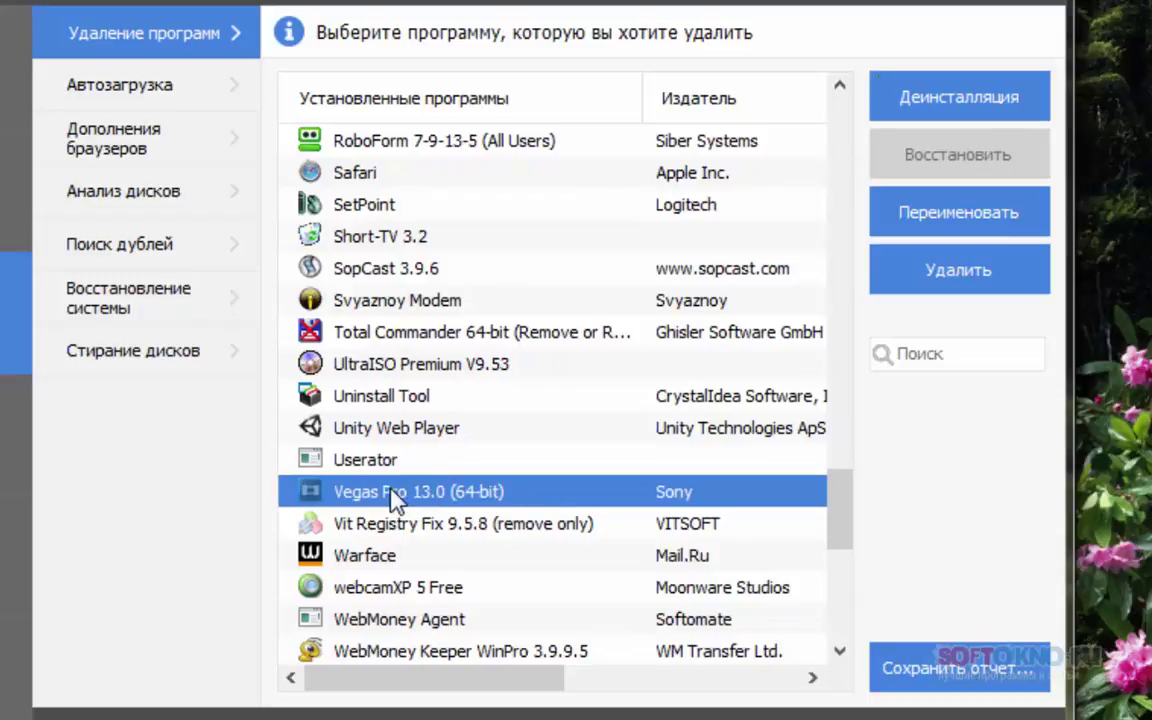
click(960, 99)
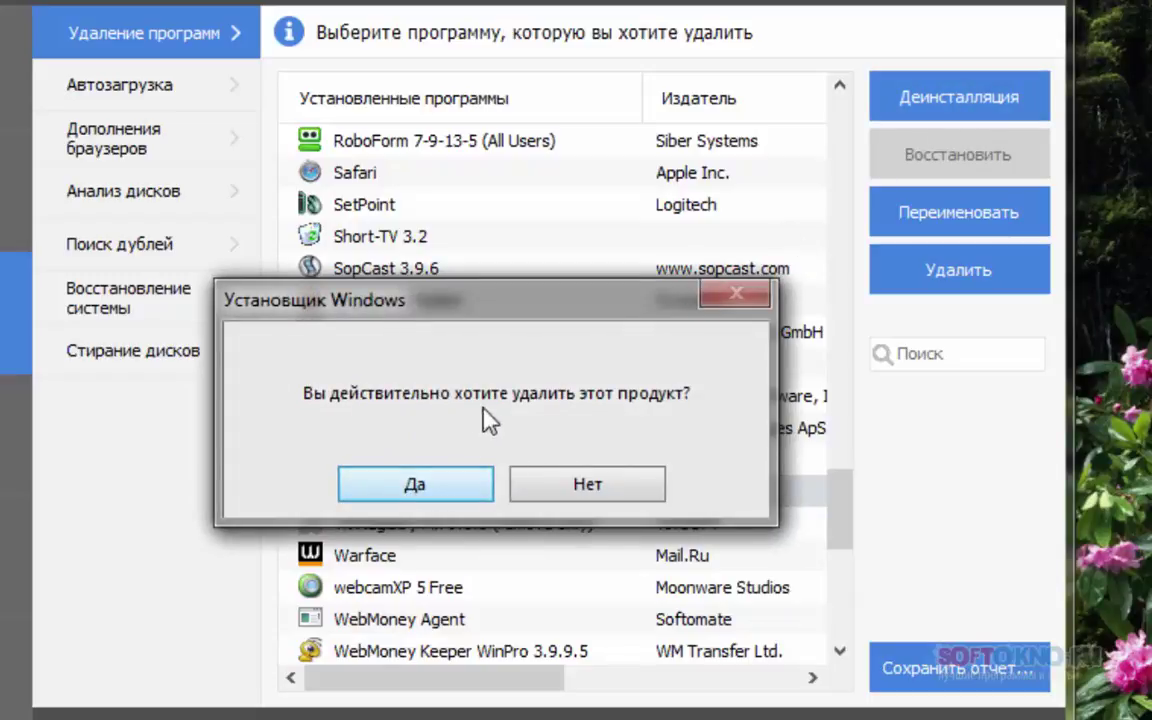
click(445, 480)
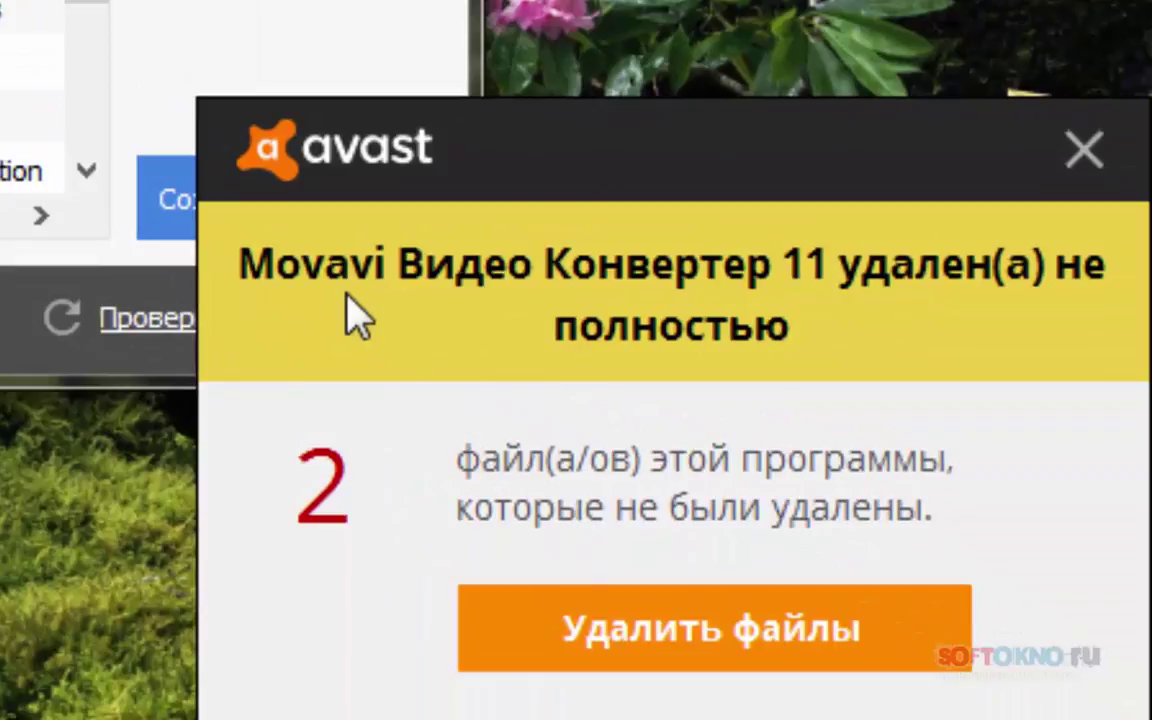
Switch to Avast Cleanup from its leftover-files alert and show the details of the Movavi Видео Конвертер 11 residual files
click(722, 645)
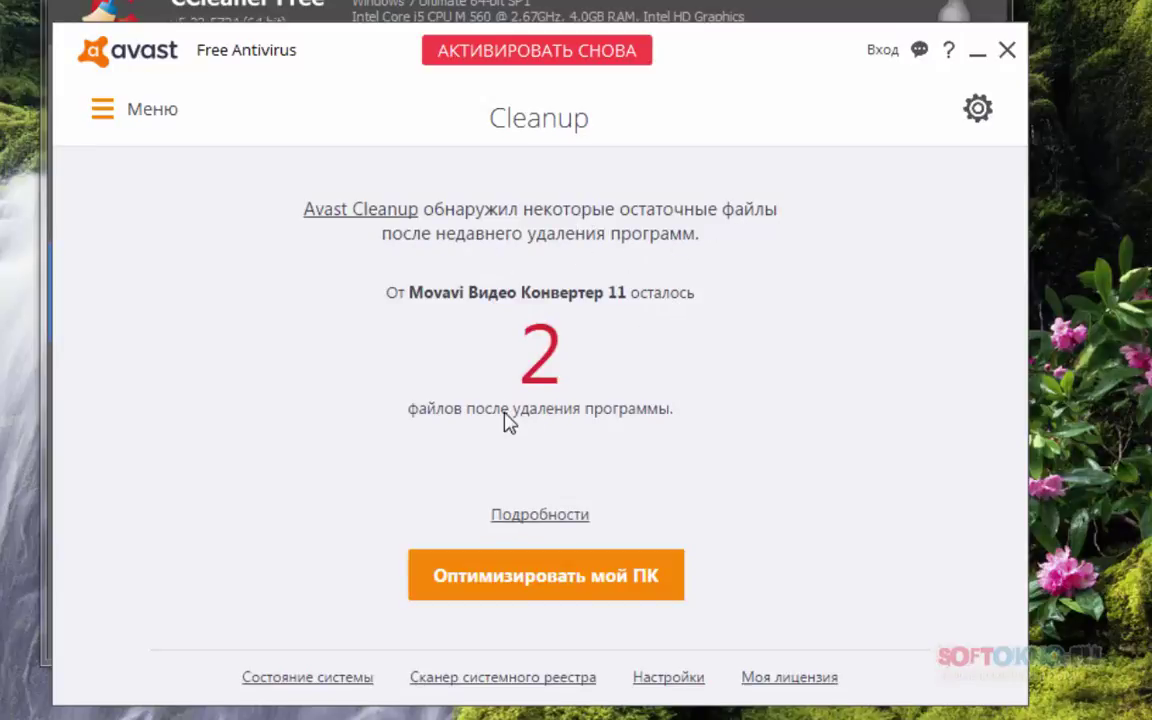
click(540, 516)
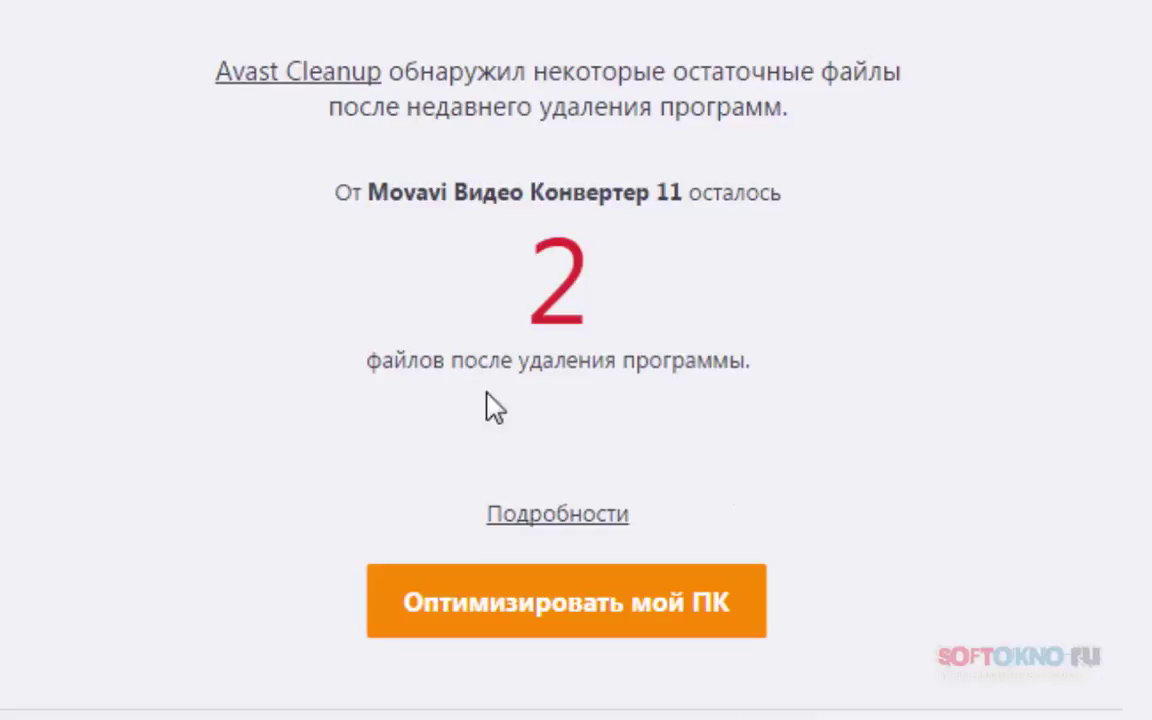
click(560, 622)
click(593, 515)
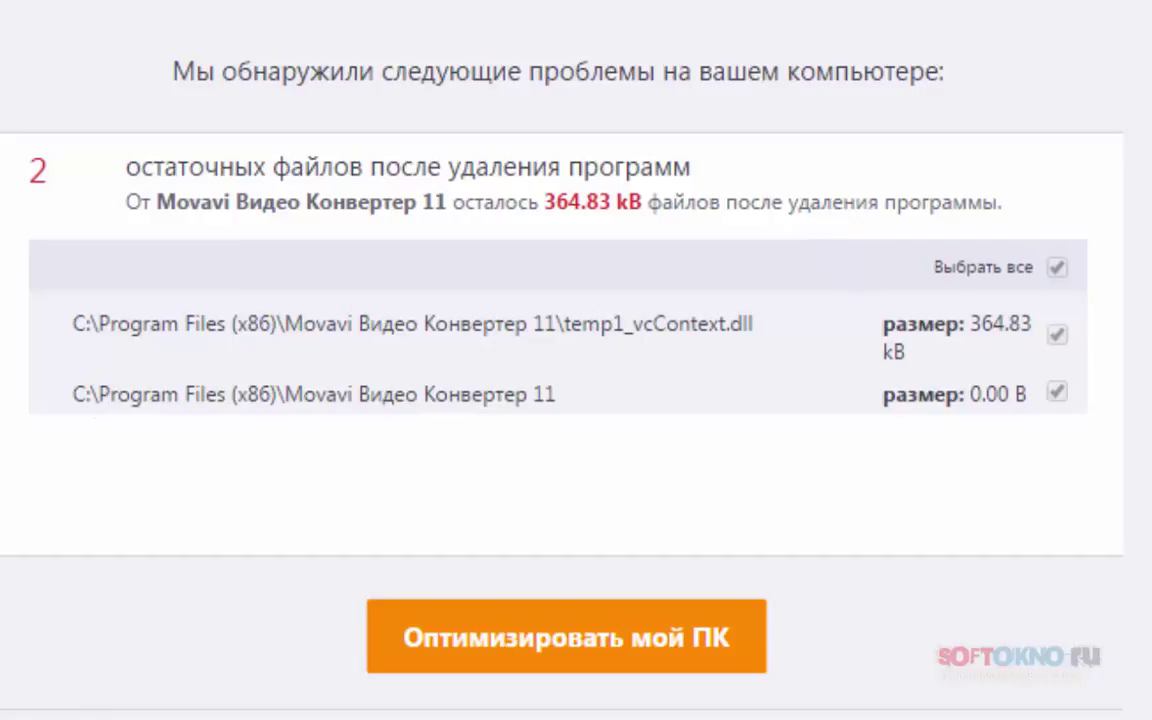
key(super)
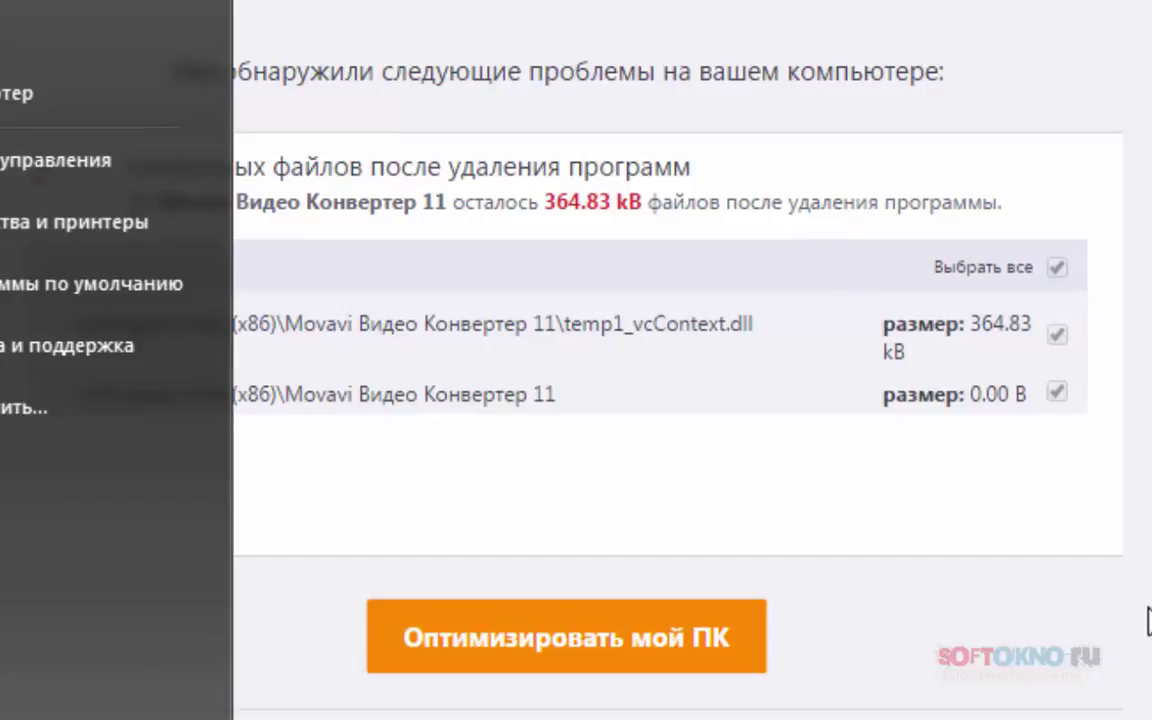
key(Escape)
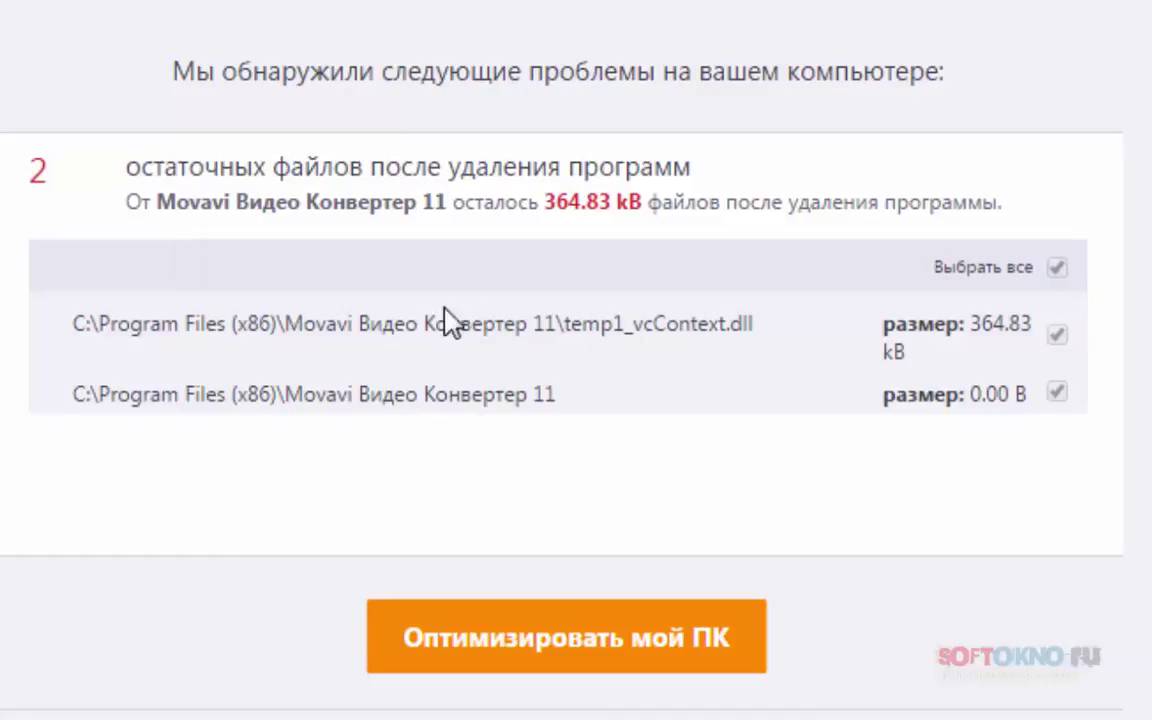